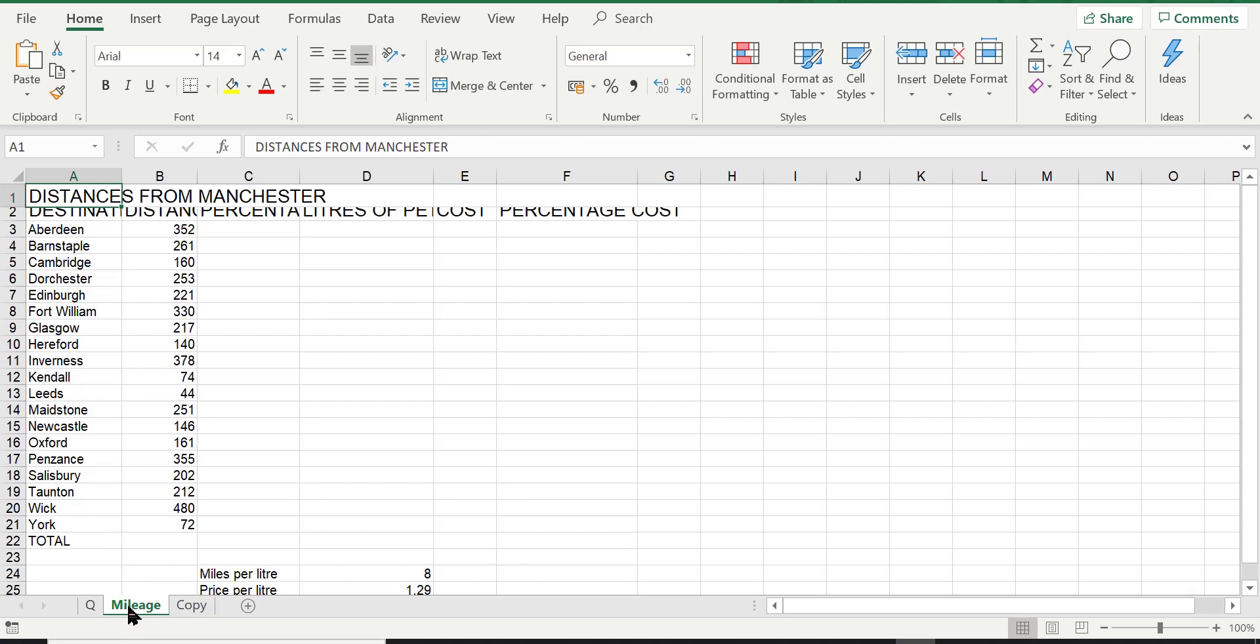
- Check the task on the question sheet, then drag row 2 taller so its headings clear the title
click(91, 607)
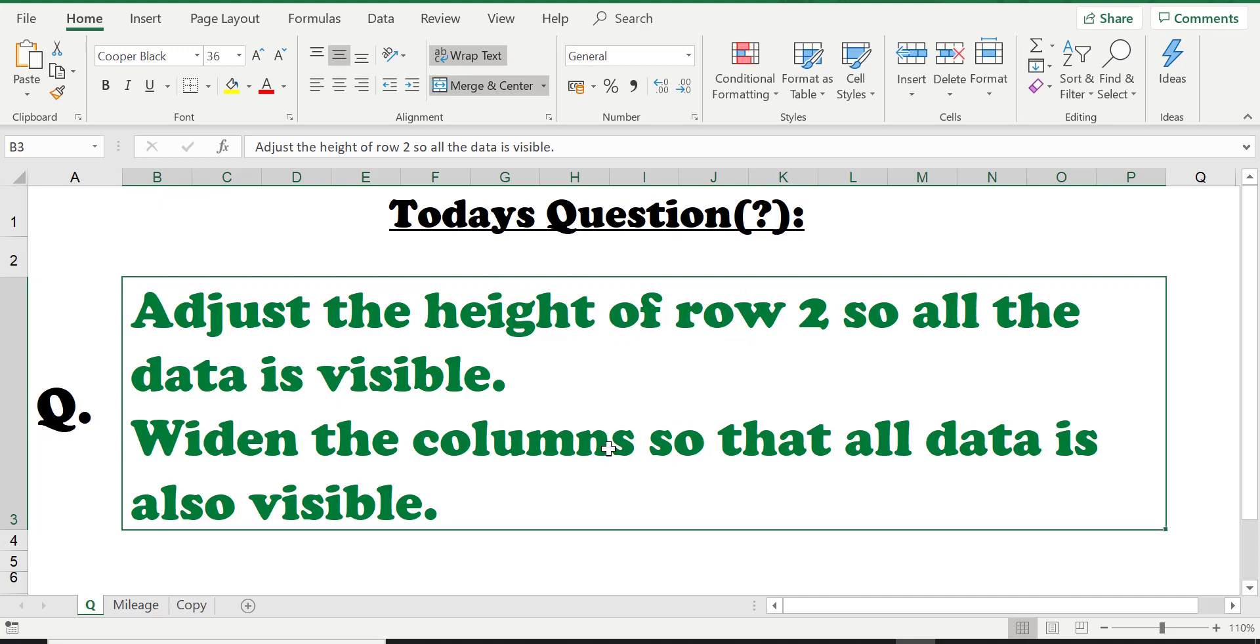
click(143, 609)
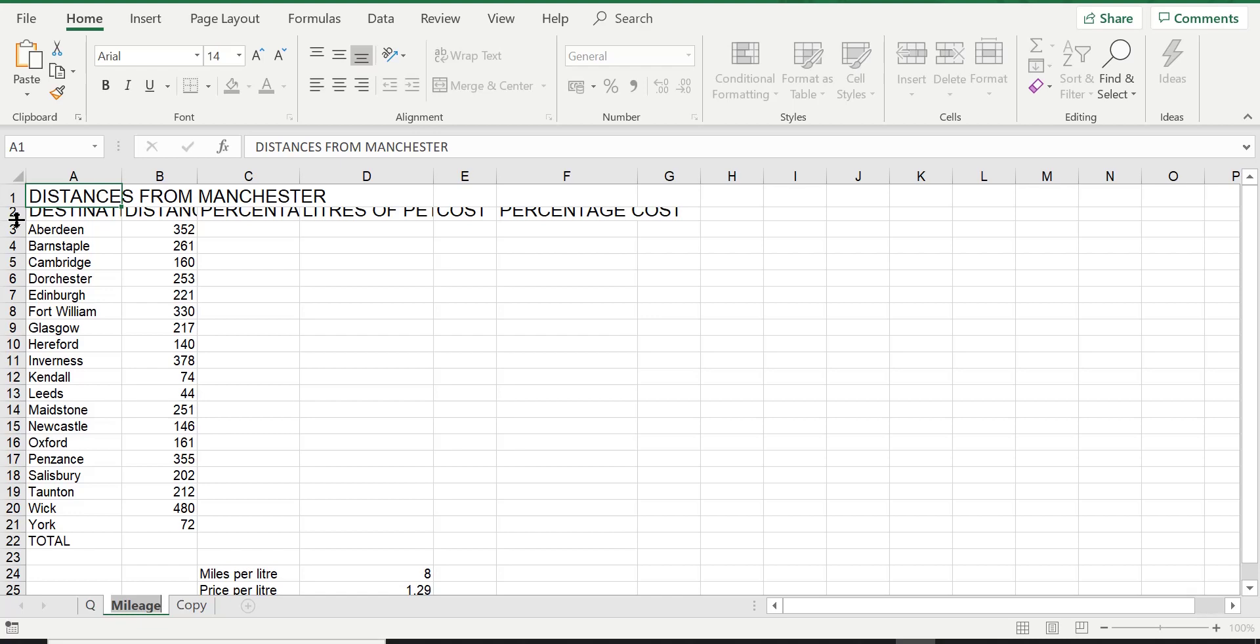
drag(17, 219, 16, 229)
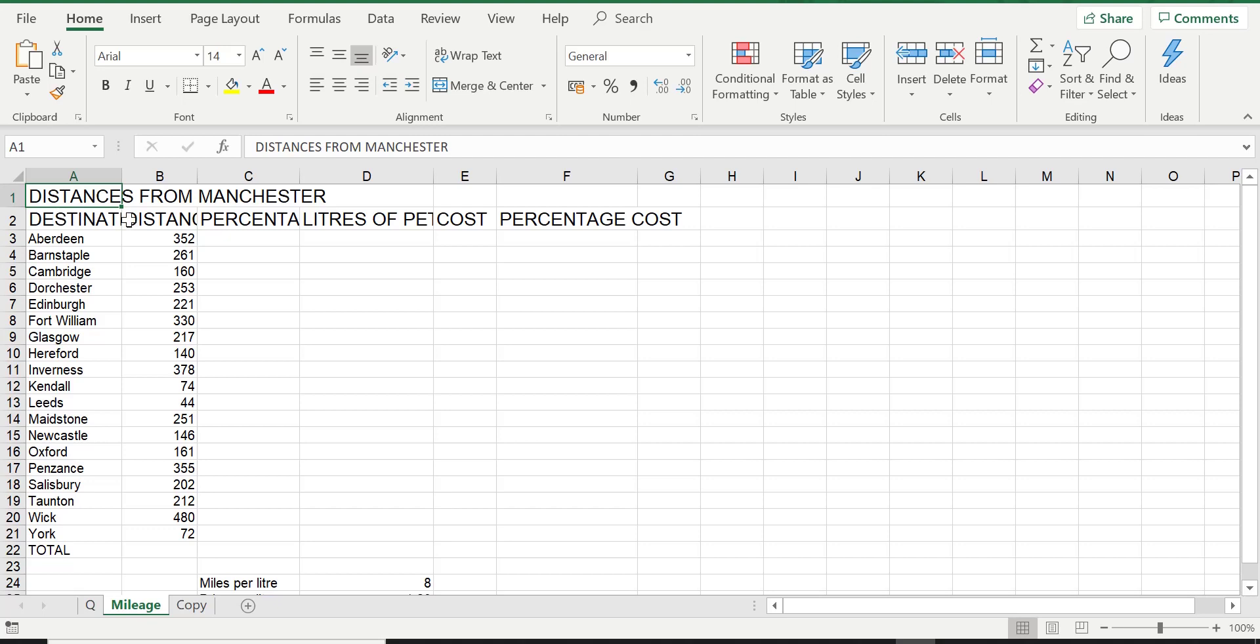
click(18, 217)
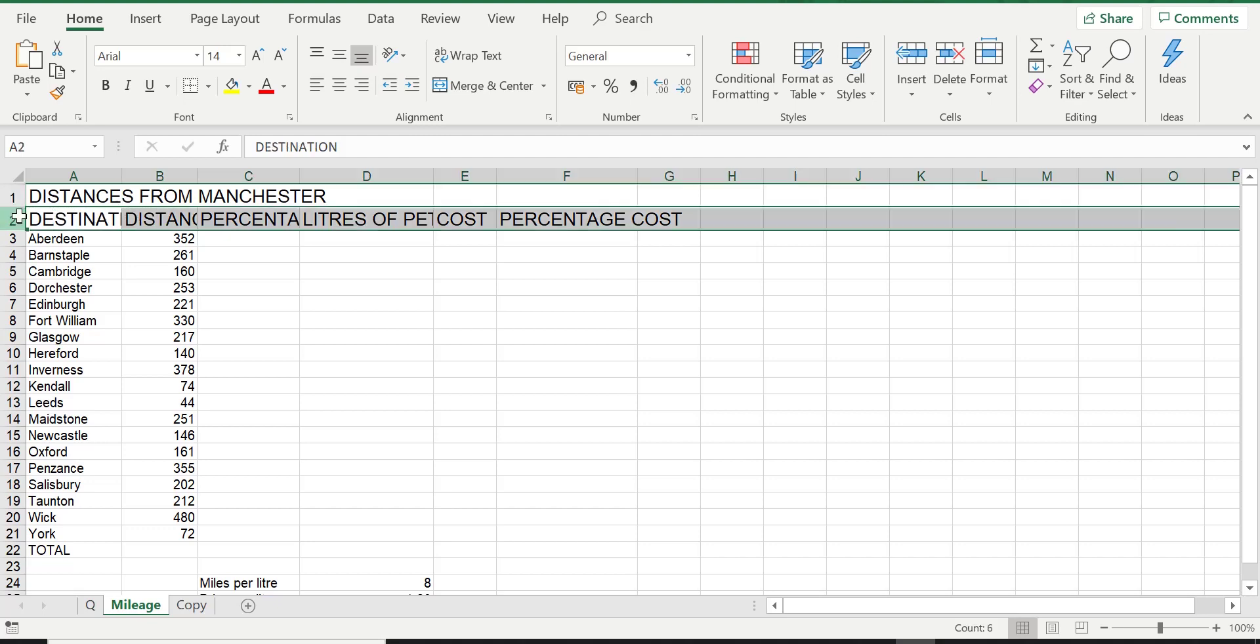
- AutoFit columns A to F to DISTANCES FROM MANCHESTER, DISTANCE, PERCENTAGE, LITRES OF PETROL, COST and PERCENTAGE COST
click(98, 277)
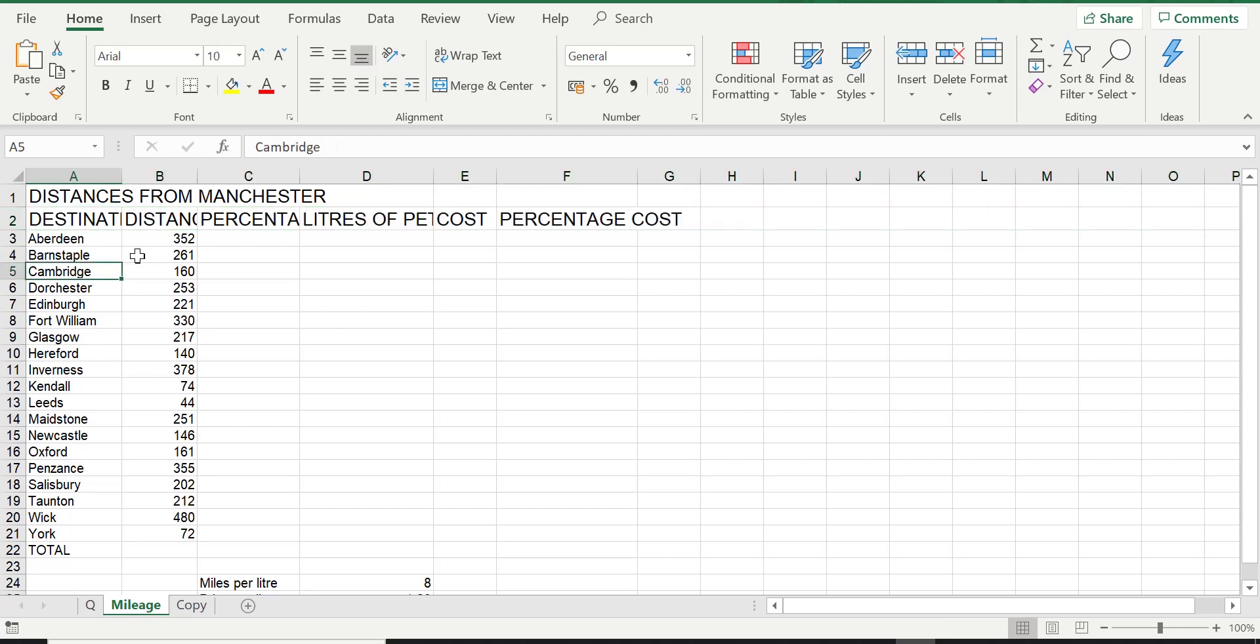
double_click(121, 175)
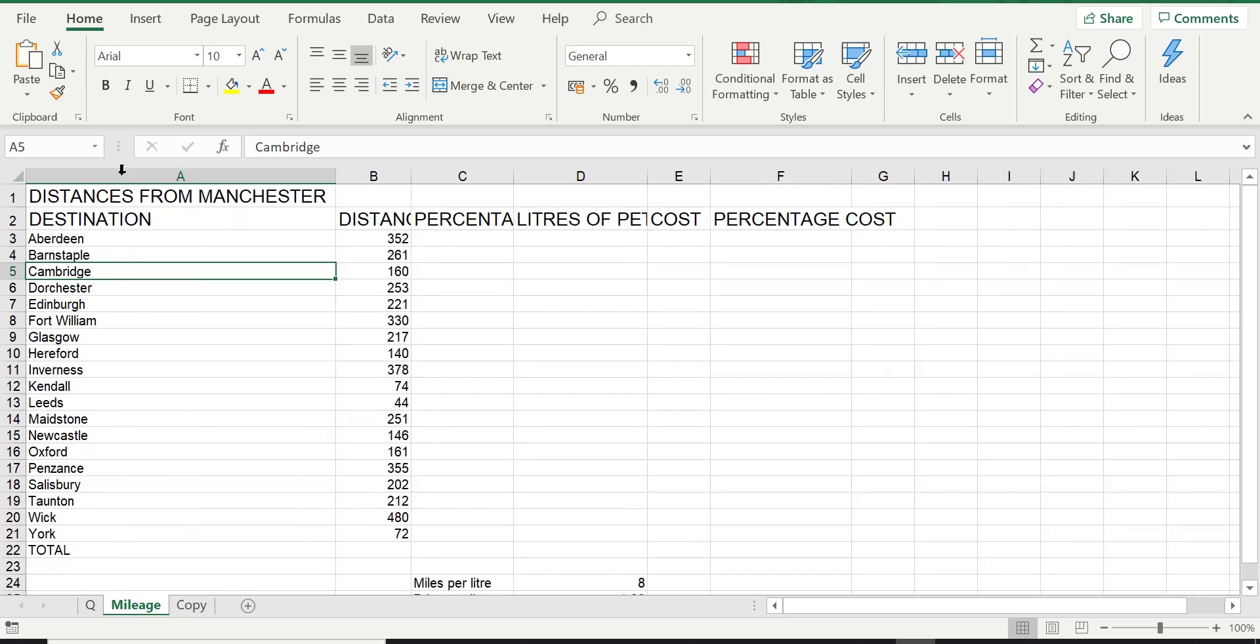
double_click(411, 172)
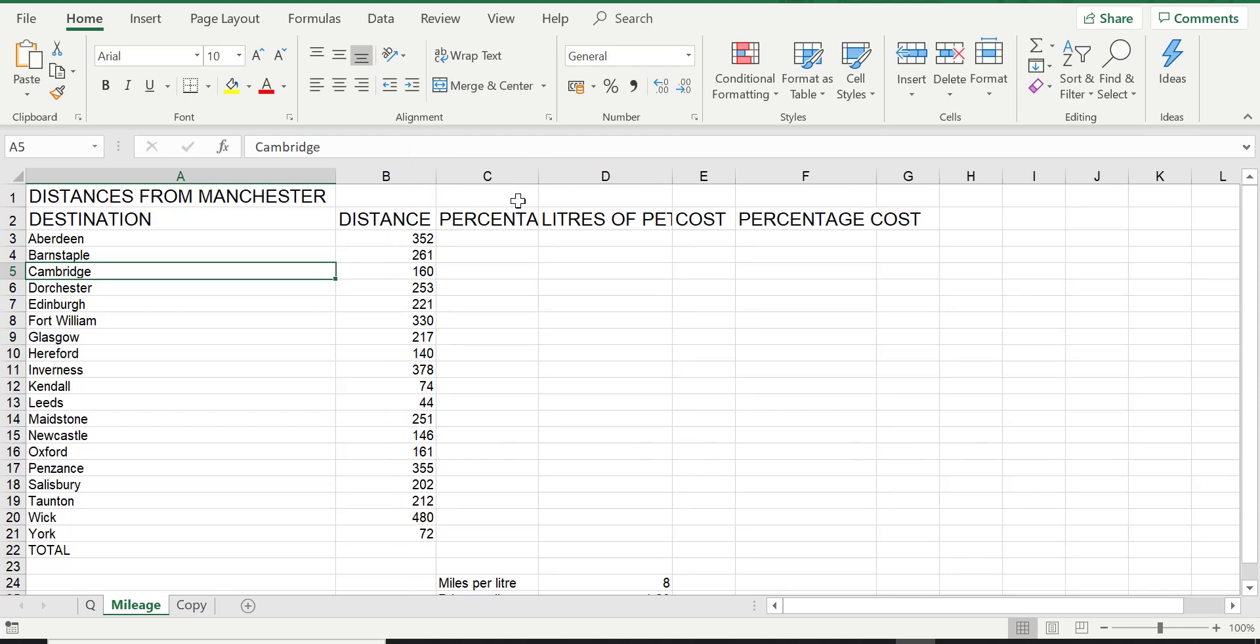
double_click(540, 175)
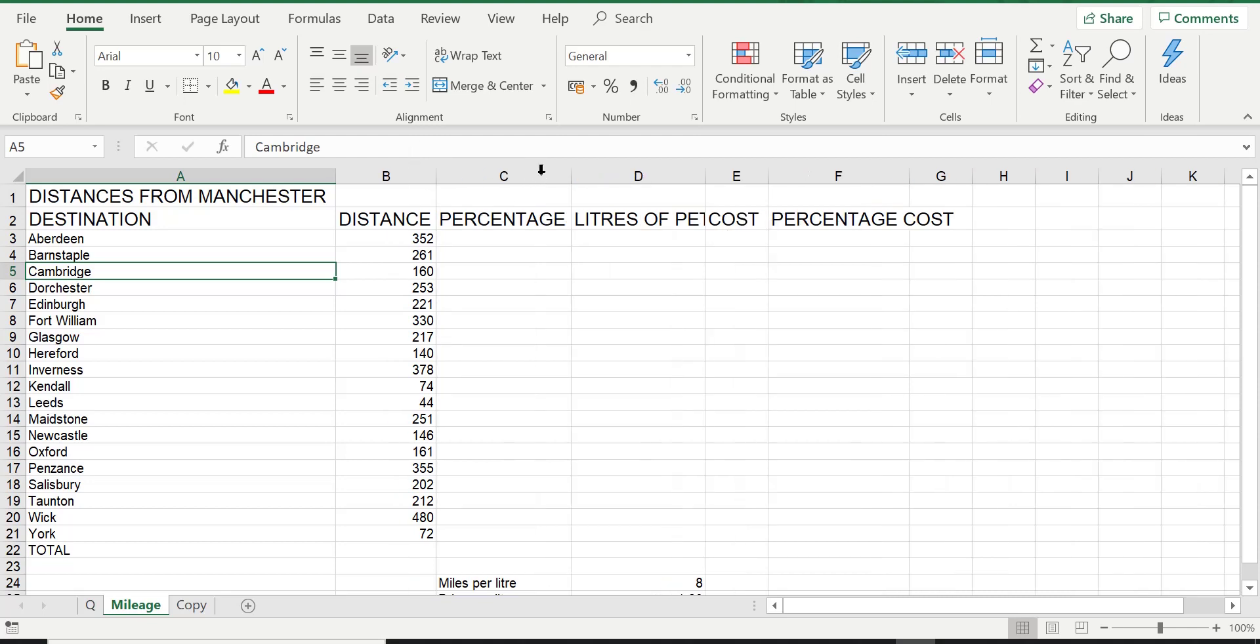
double_click(705, 175)
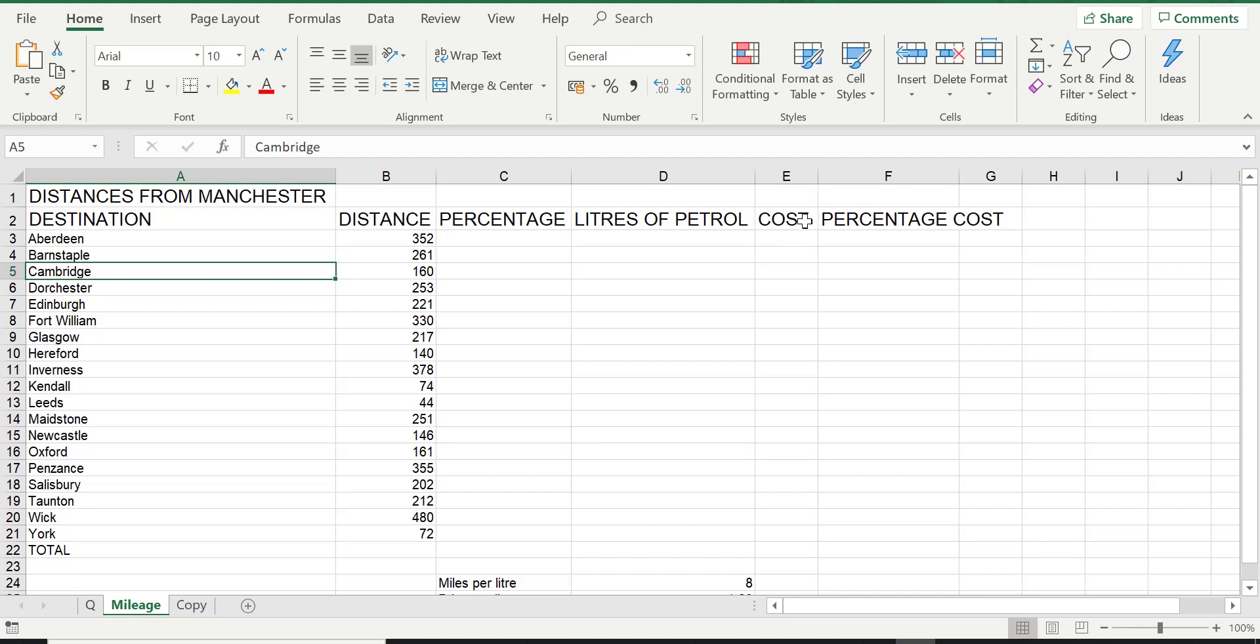
double_click(818, 176)
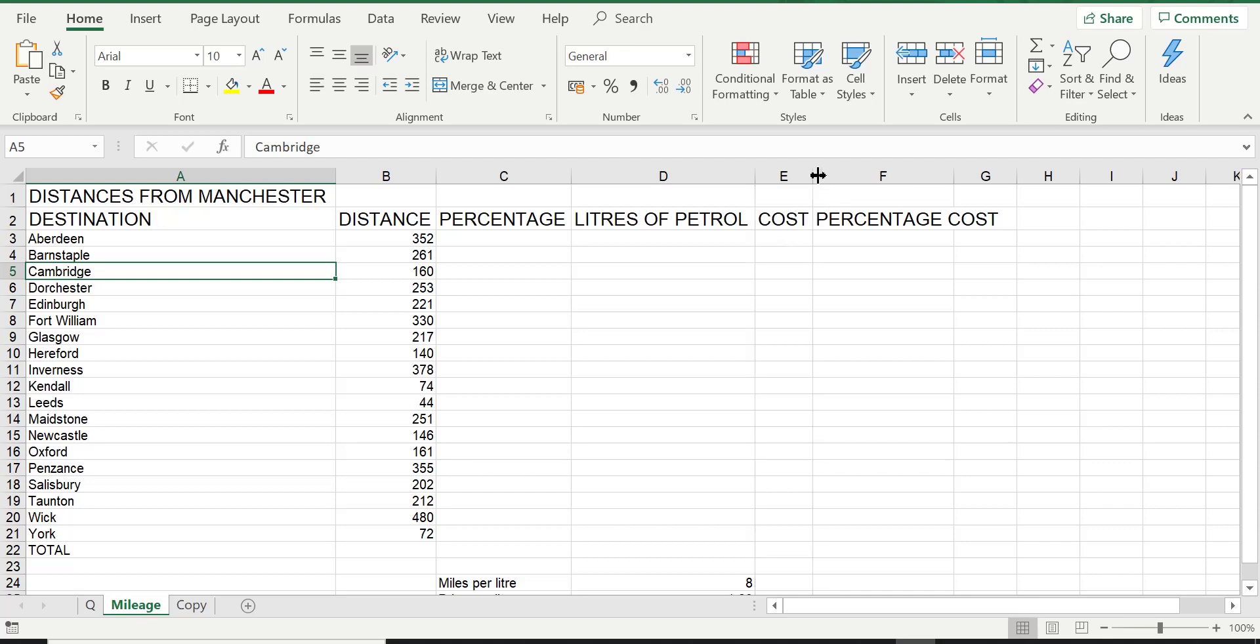
double_click(954, 177)
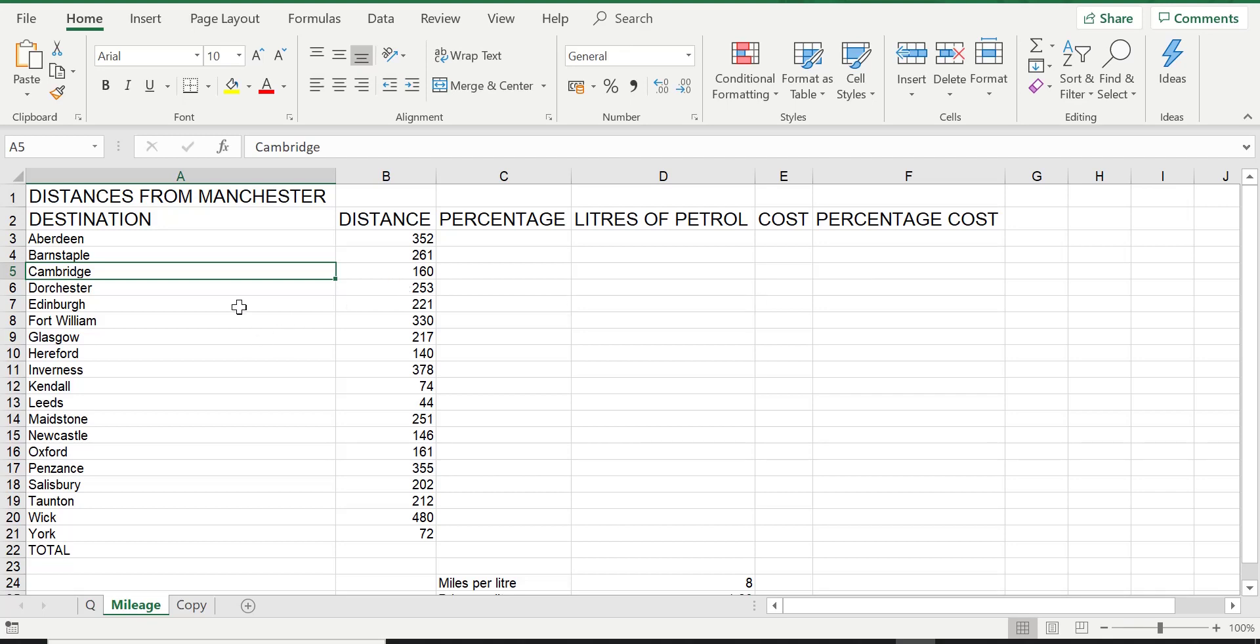
- Undo the last two column width changes with Ctrl+Z and go back to the Mileage sheet
key(ctrl+z)
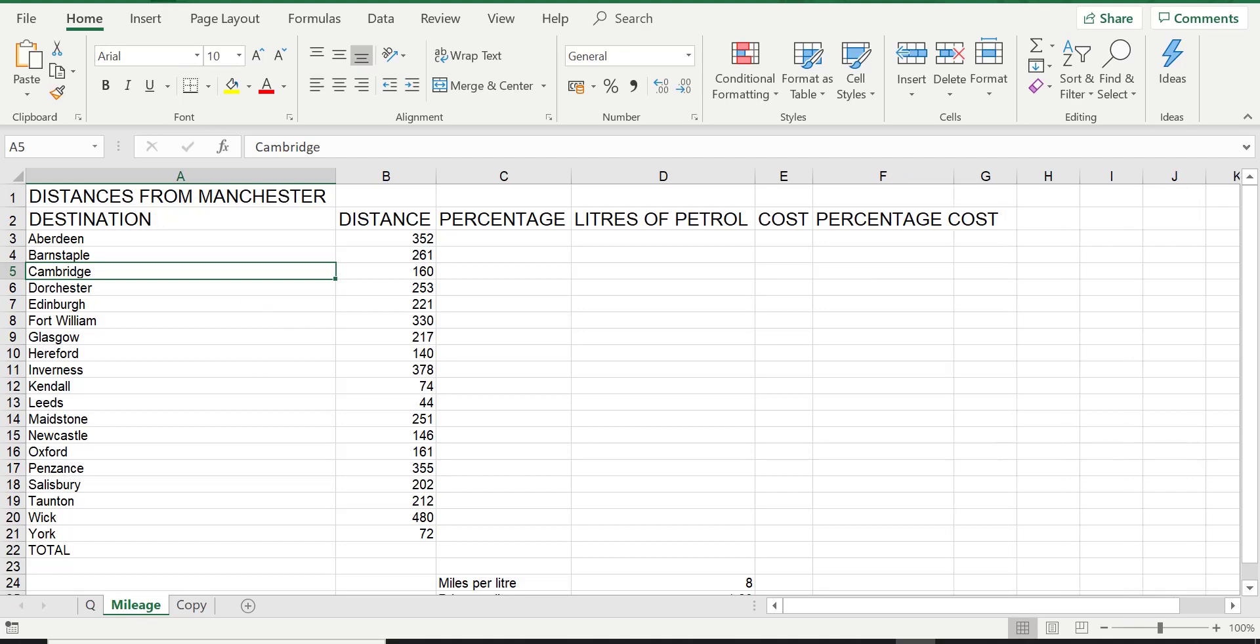
key(ctrl+z)
key(ctrl+z)
key(ctrl+z)
key(ctrl+z)
key(ctrl+z)
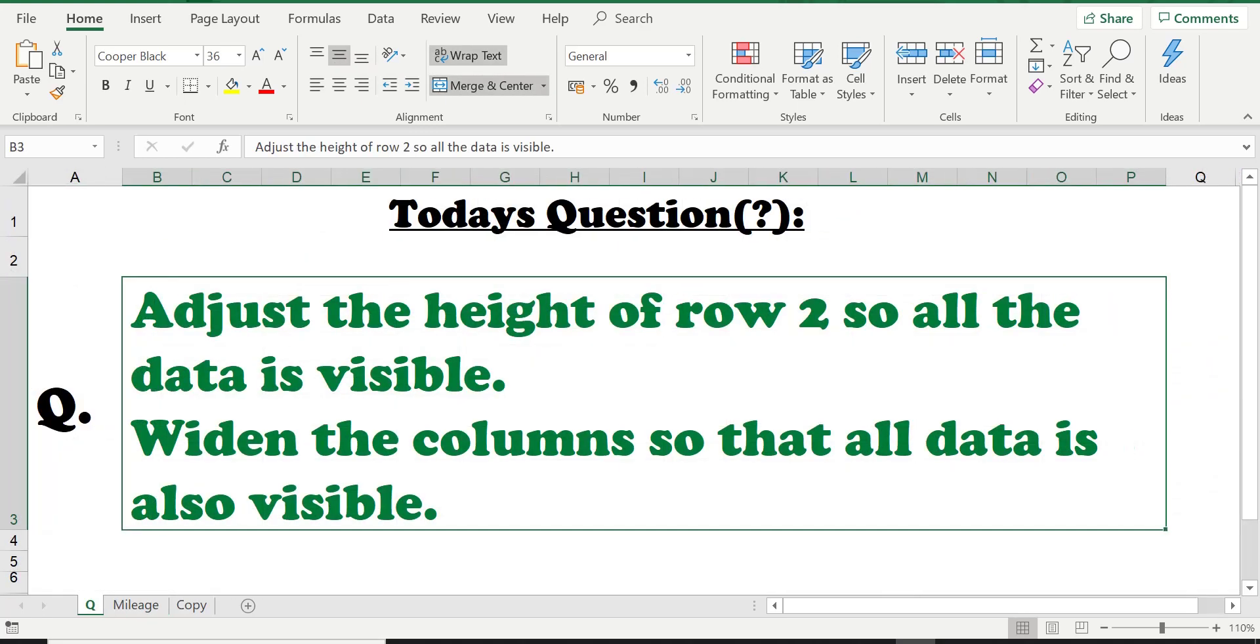
click(151, 607)
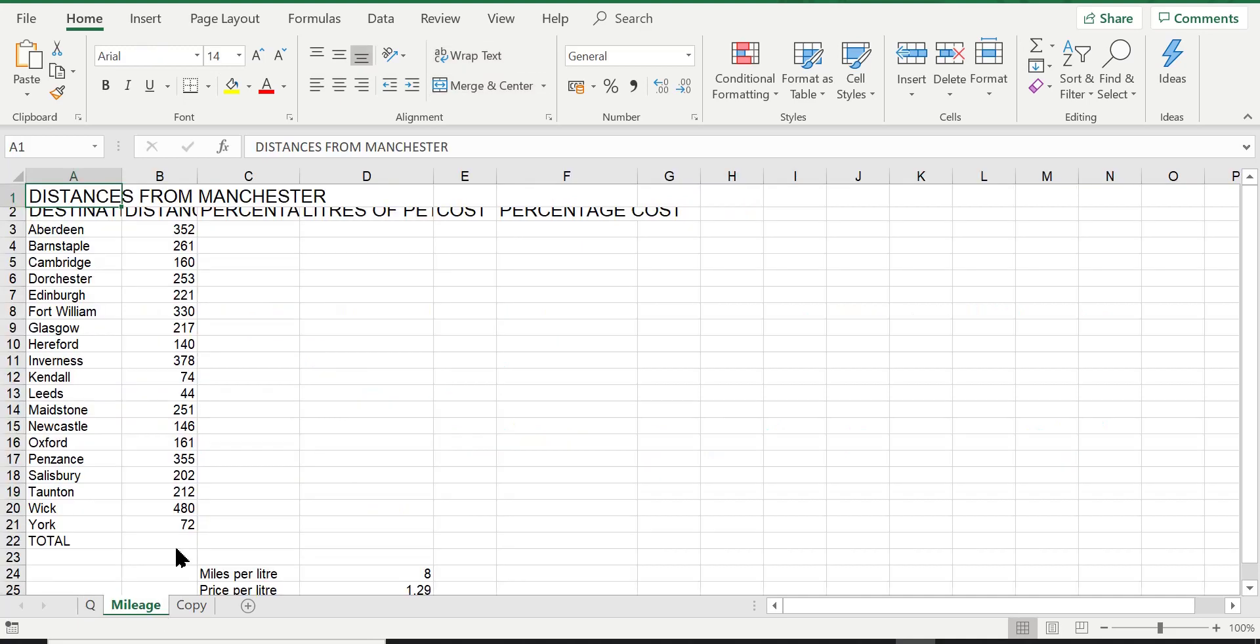
- Select the entire Mileage sheet and AutoFit all its column widths in one go
click(12, 174)
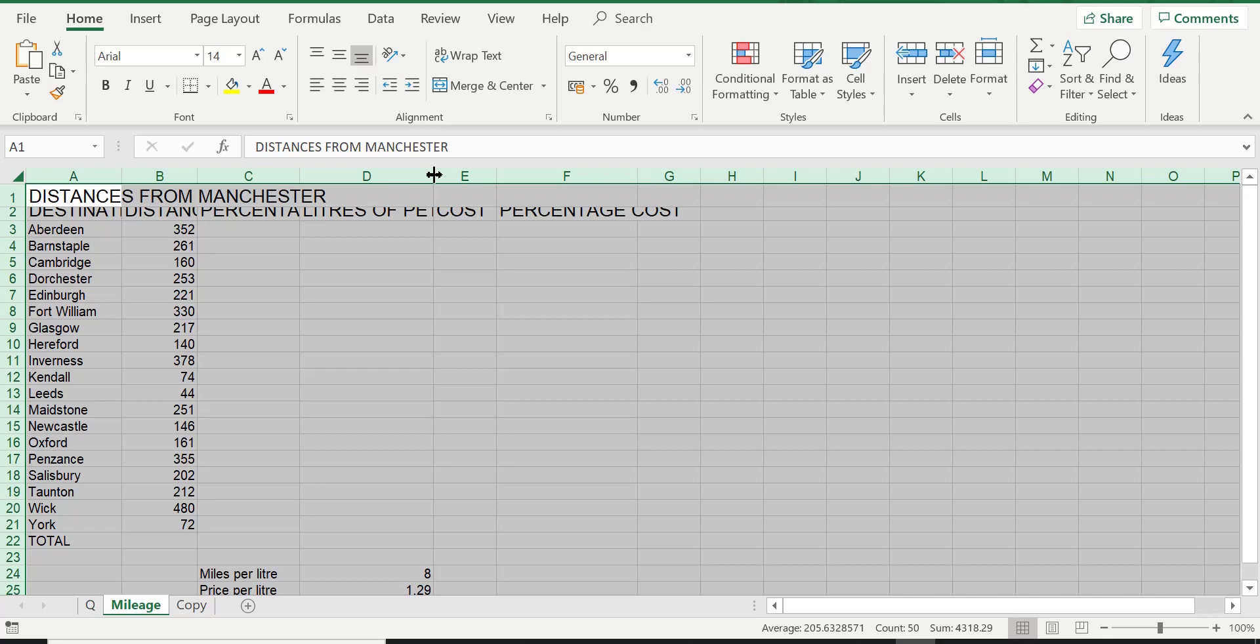
double_click(434, 174)
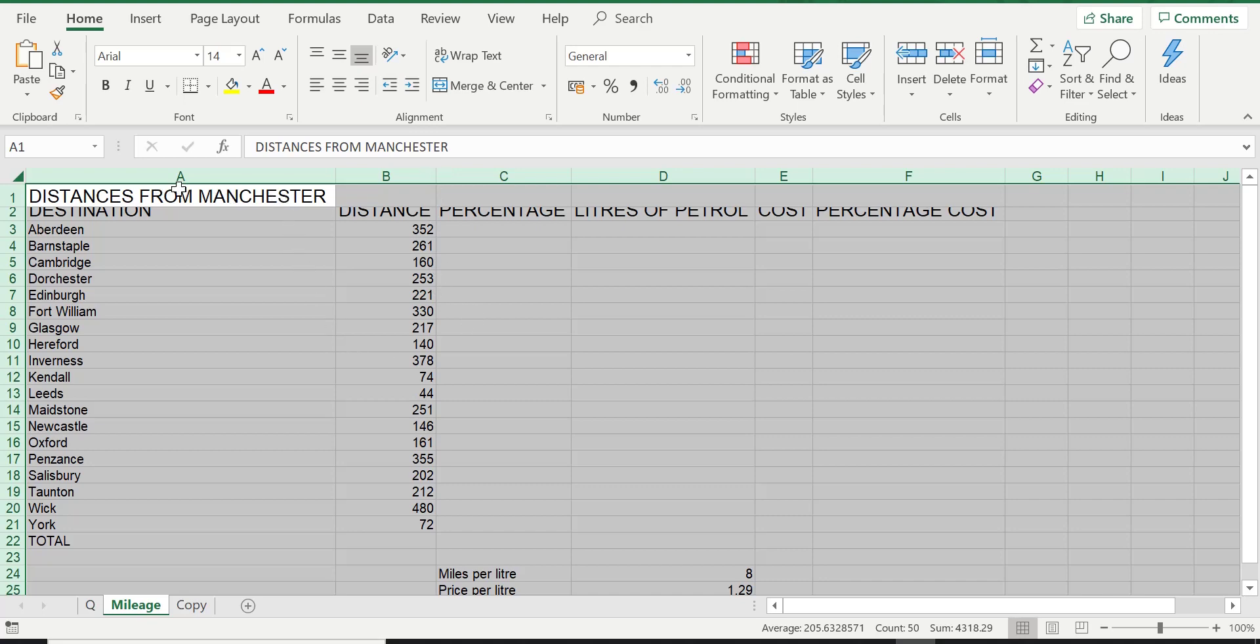
click(238, 285)
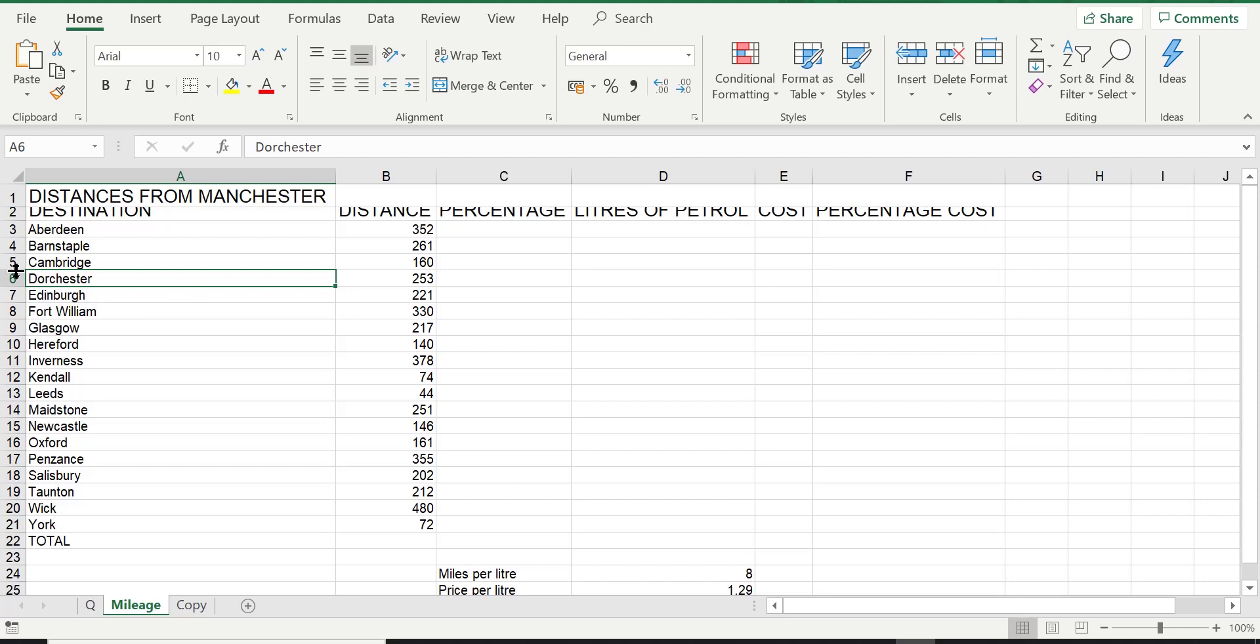
- Adjust row 5's height, then AutoFit the selected rows so the row 2 headings show fully
drag(14, 269, 13, 293)
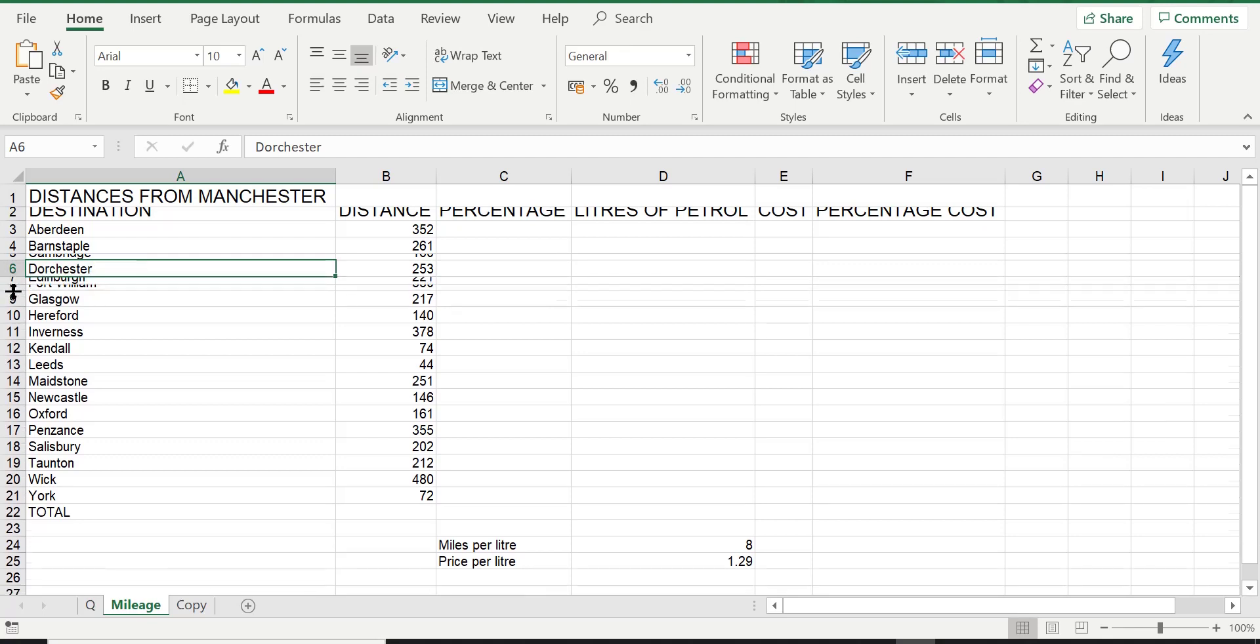
click(157, 360)
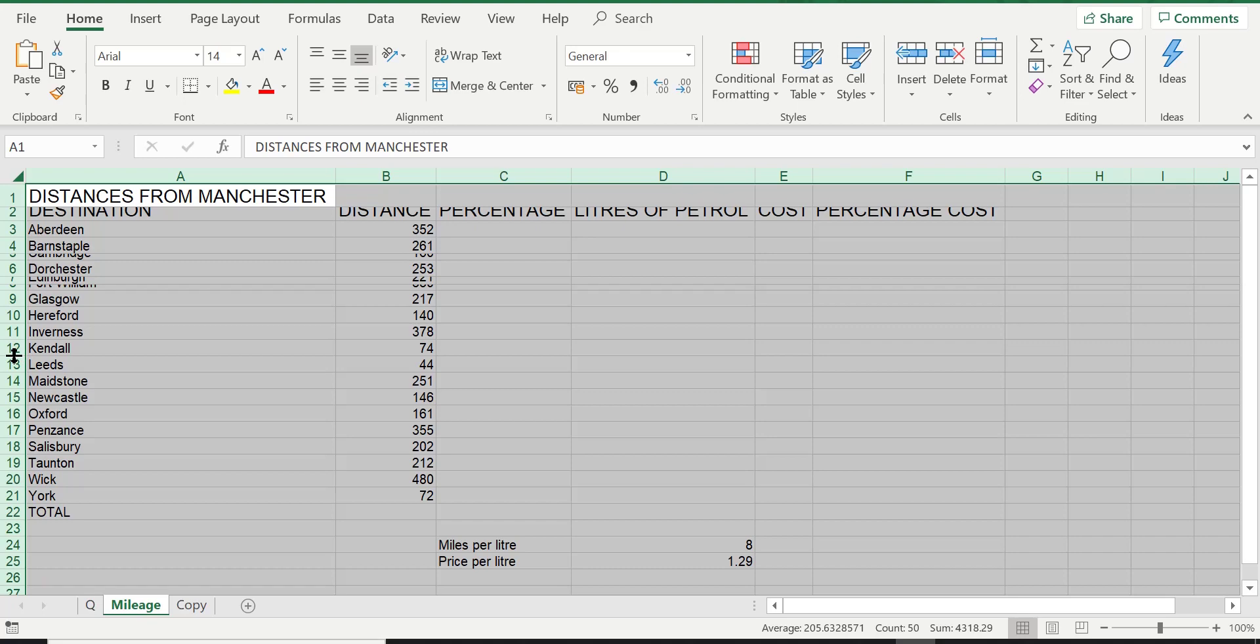
double_click(14, 357)
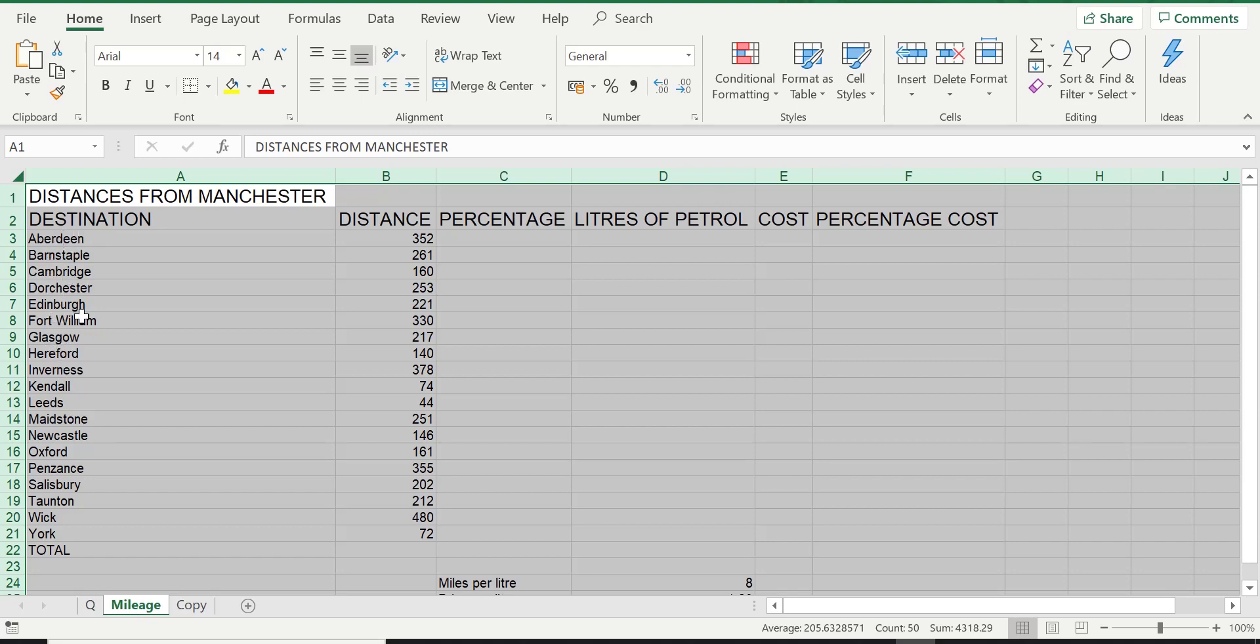
click(156, 293)
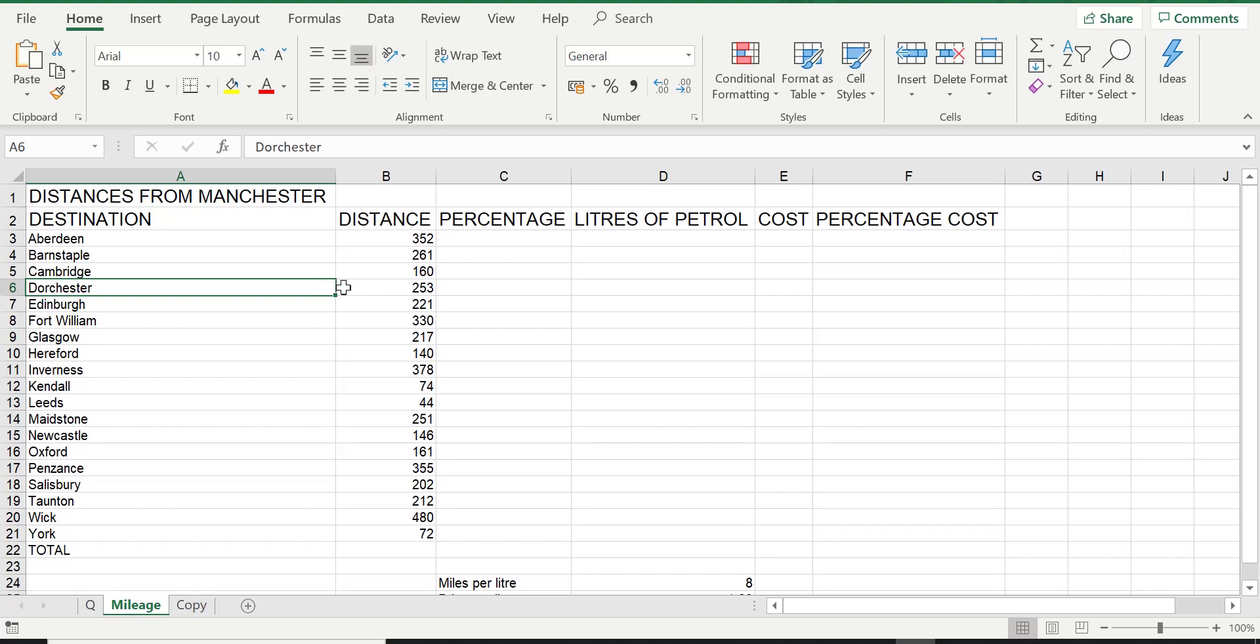
click(19, 175)
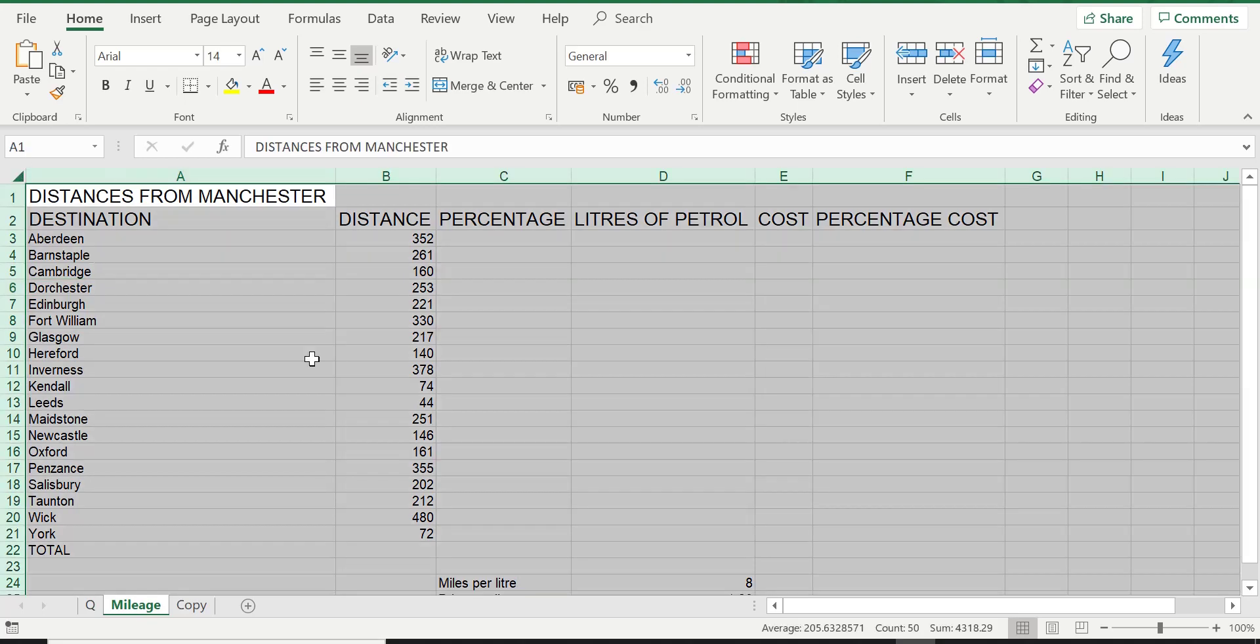
click(249, 356)
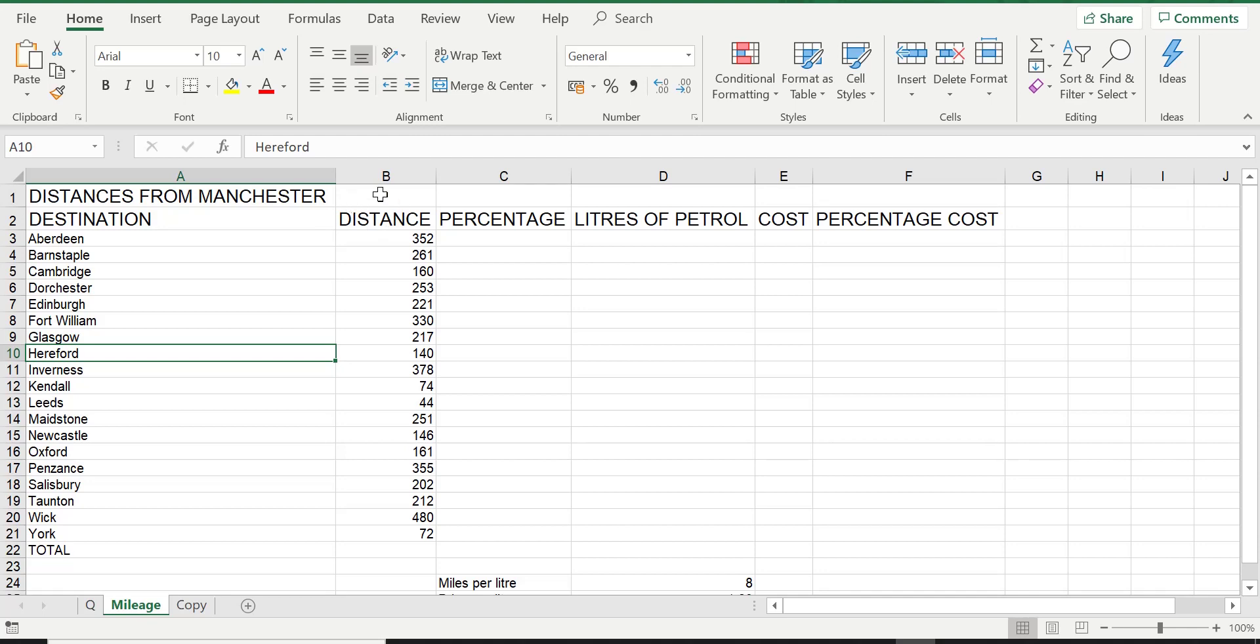
click(335, 177)
- Select the whole sheet, undo the column widening, glance at sheet Q and return to Mileage
key(ctrl+a)
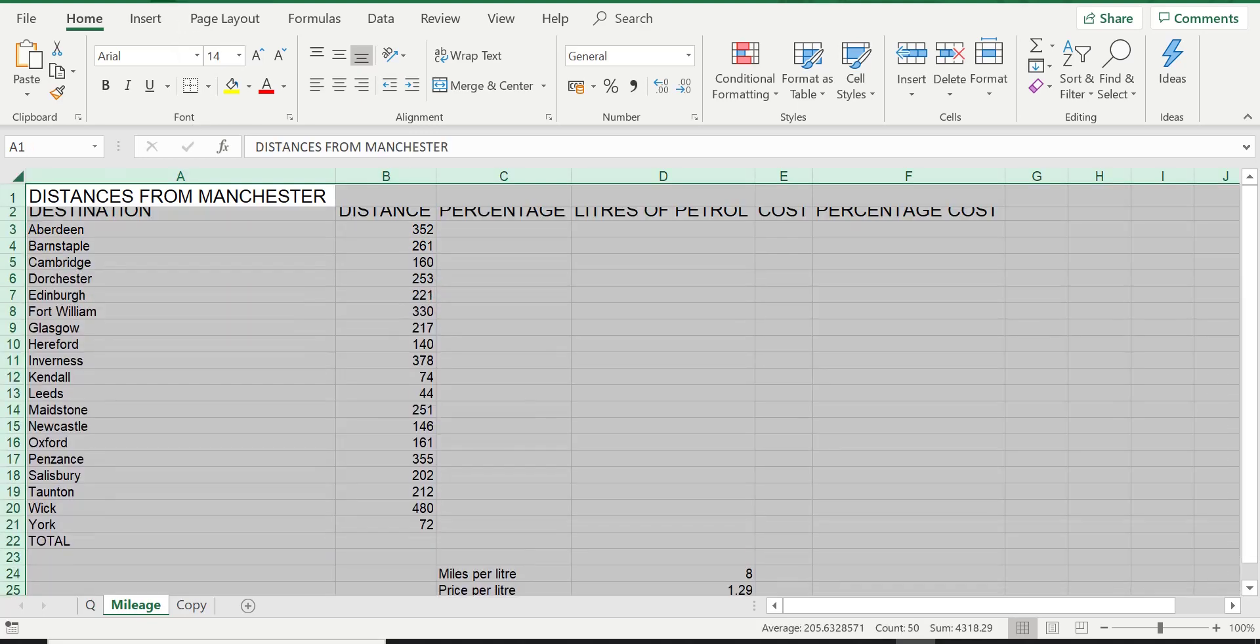
key(ctrl+z)
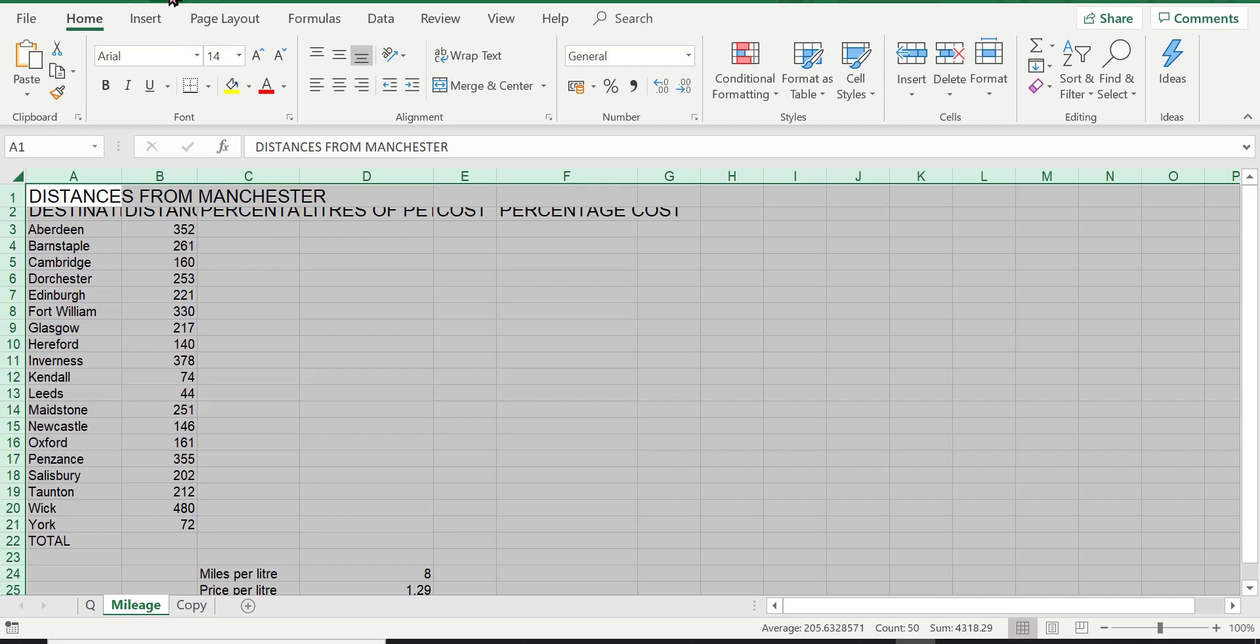
key(ctrl+Page_Up)
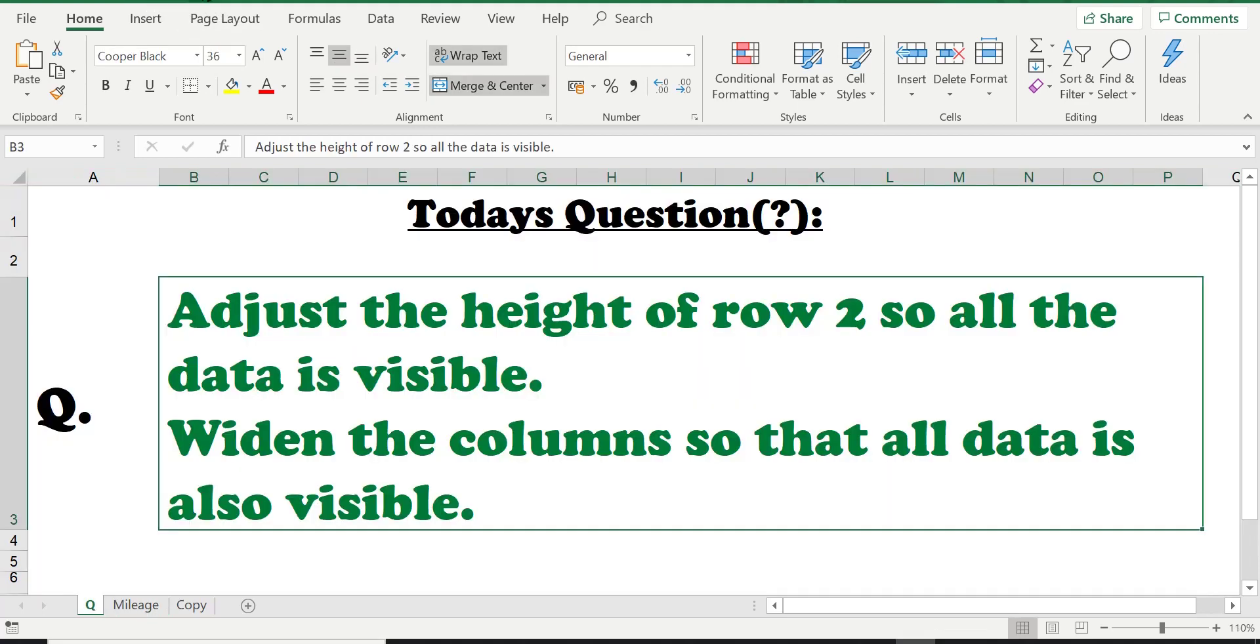
click(146, 607)
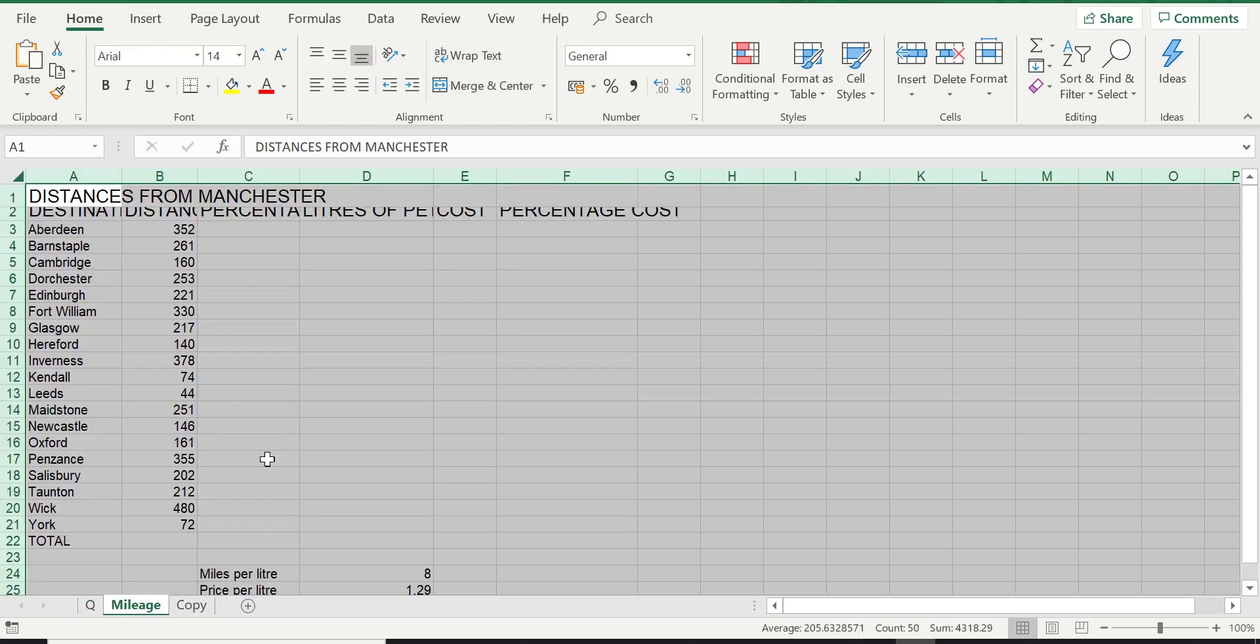
click(269, 391)
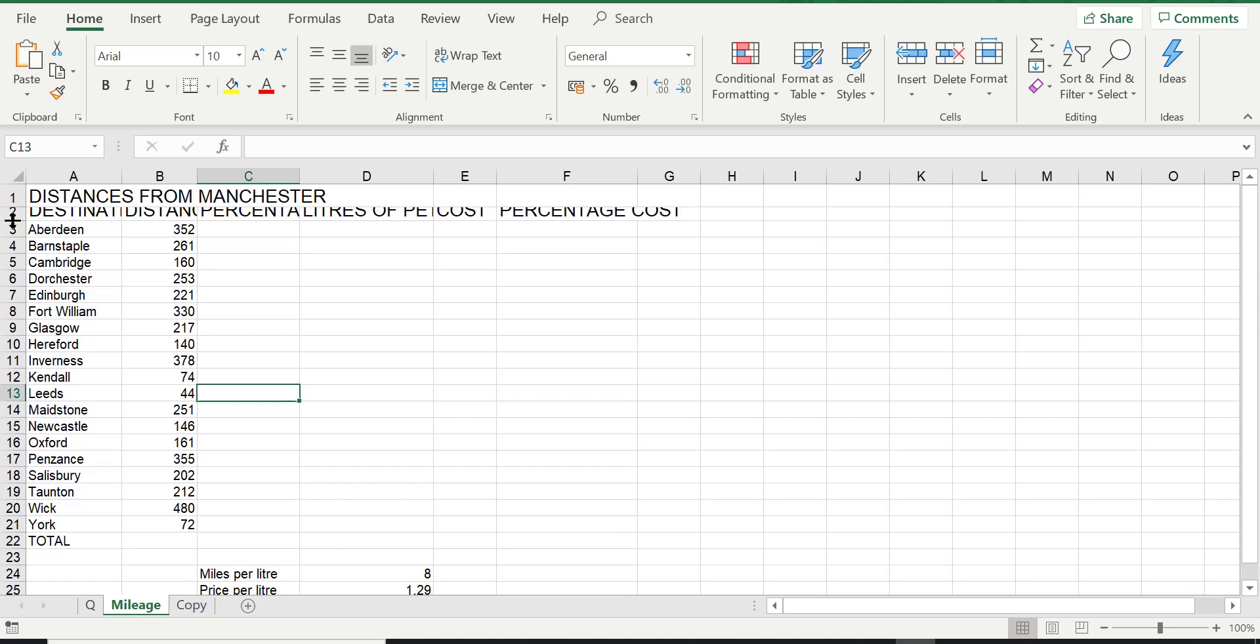
- Drag row 2 taller and manually widen columns A, B, C, D and F to fit their headings
drag(13, 220, 11, 228)
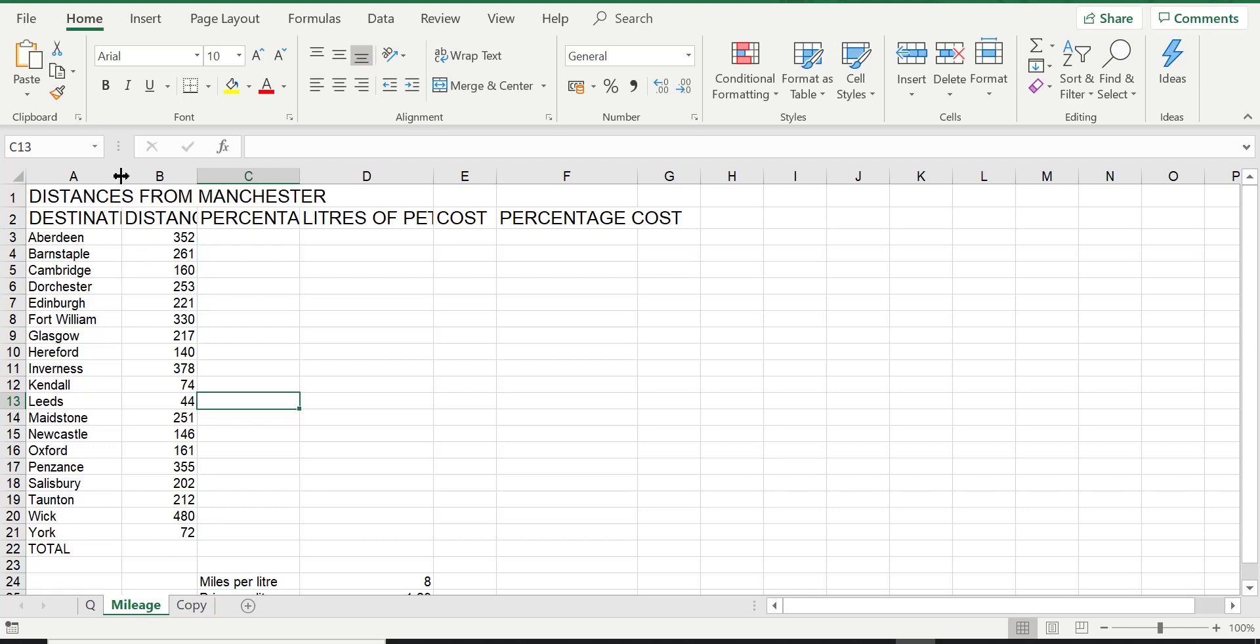
drag(121, 176, 331, 179)
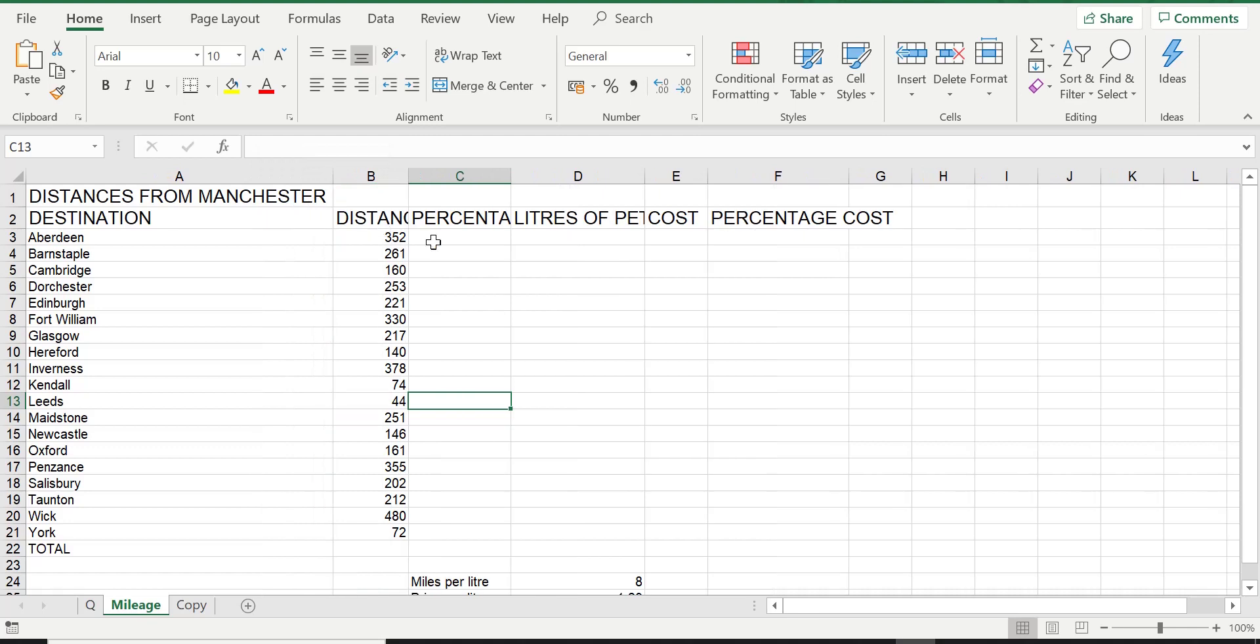
drag(409, 176, 461, 178)
drag(568, 176, 618, 175)
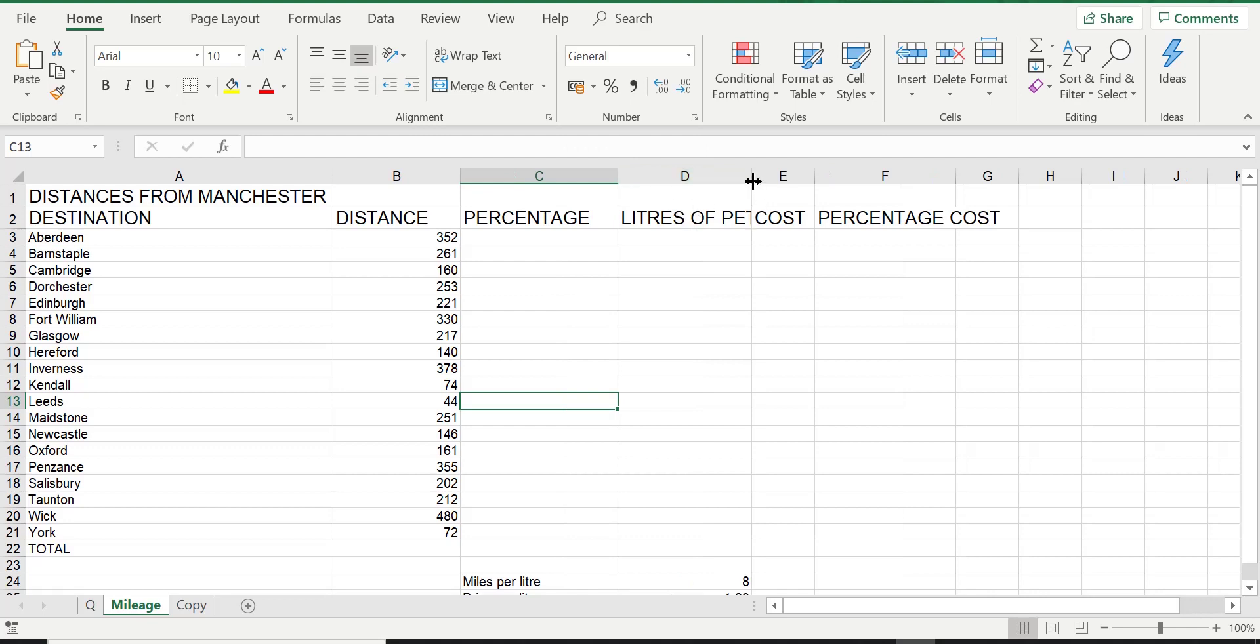
drag(752, 176, 806, 181)
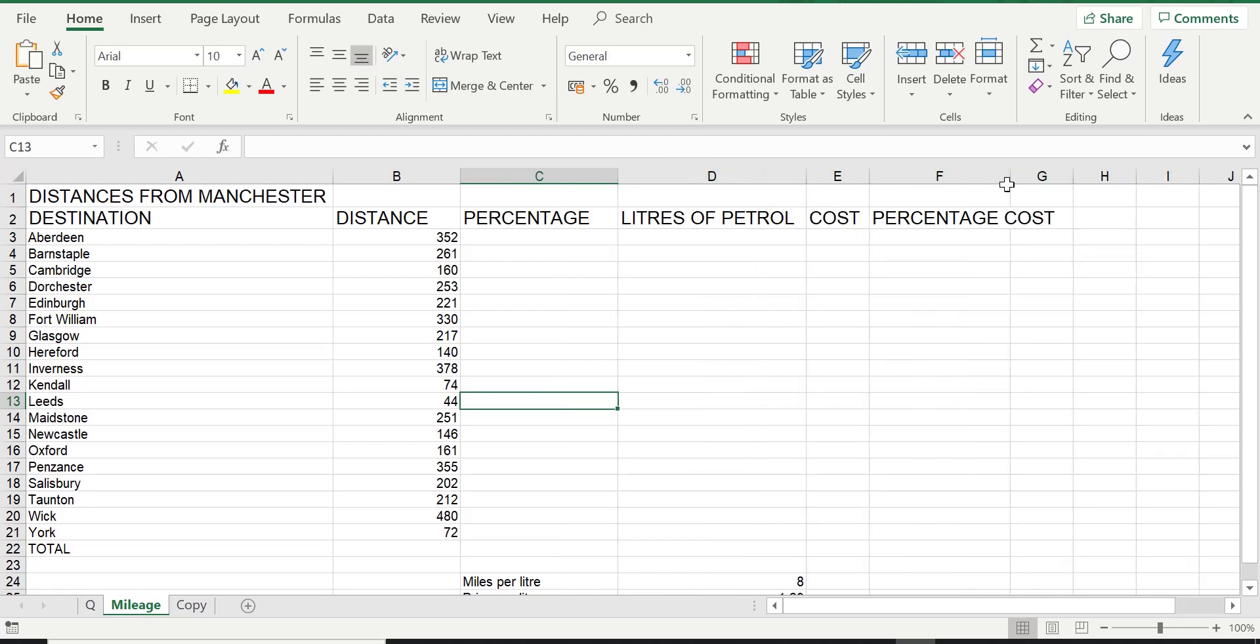
drag(1009, 177, 1068, 177)
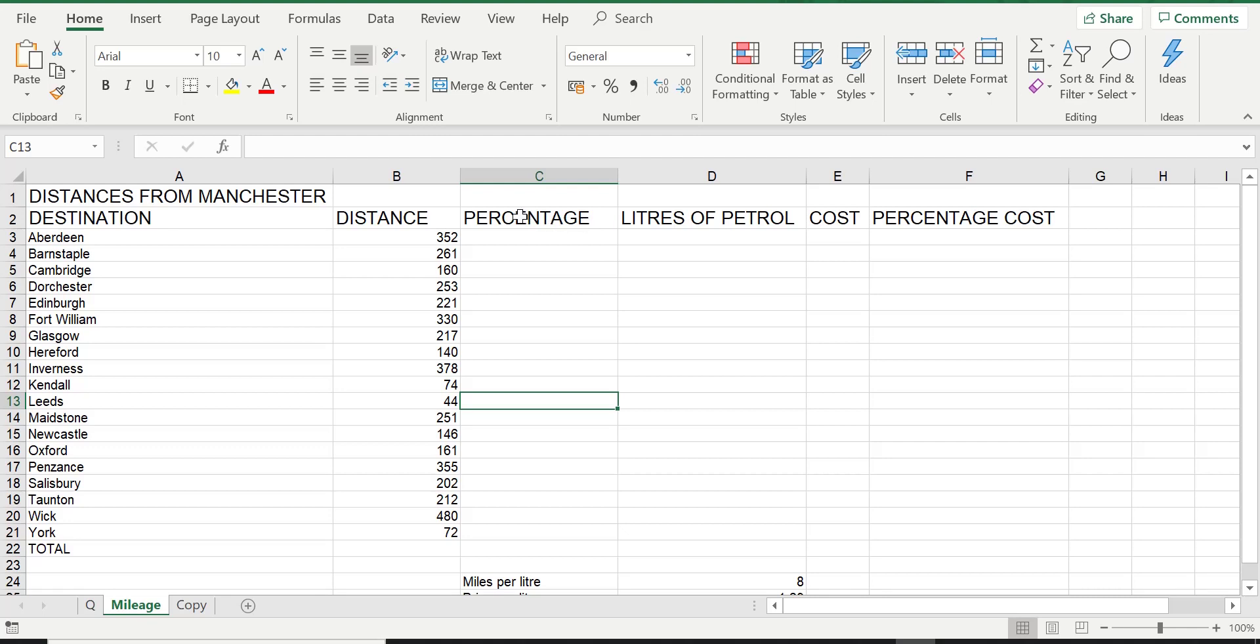
- Narrow, AutoFit, then widen column C to about 18.09 characters, well beyond its PERCENTAGE heading
click(559, 219)
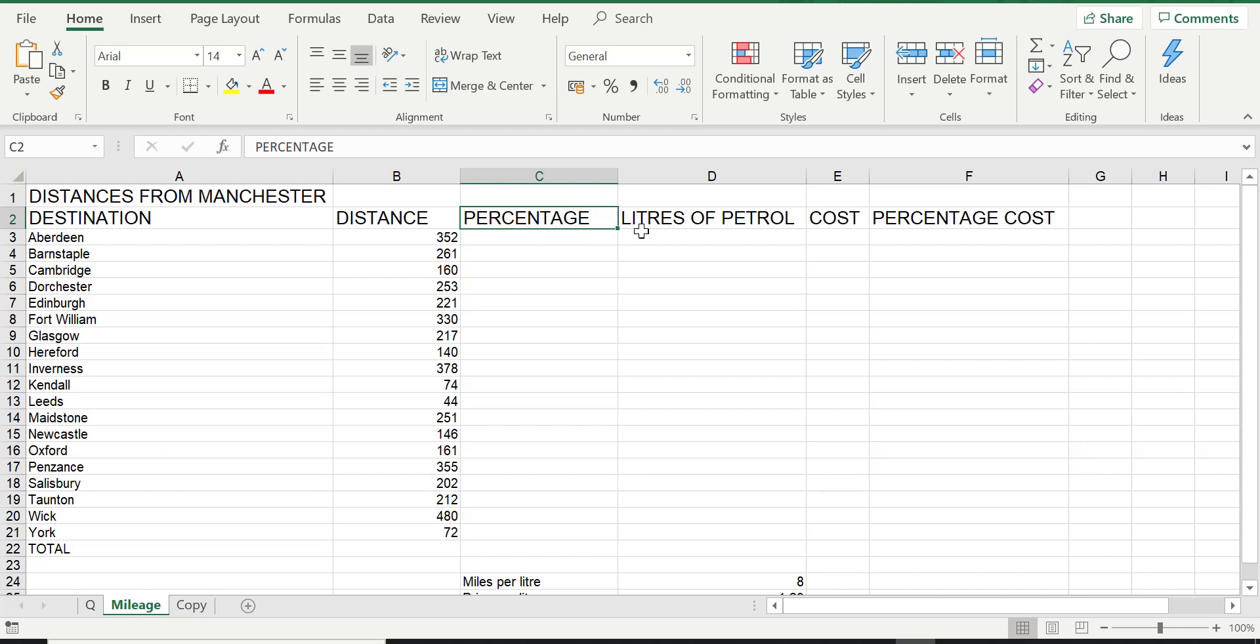
drag(617, 177, 594, 181)
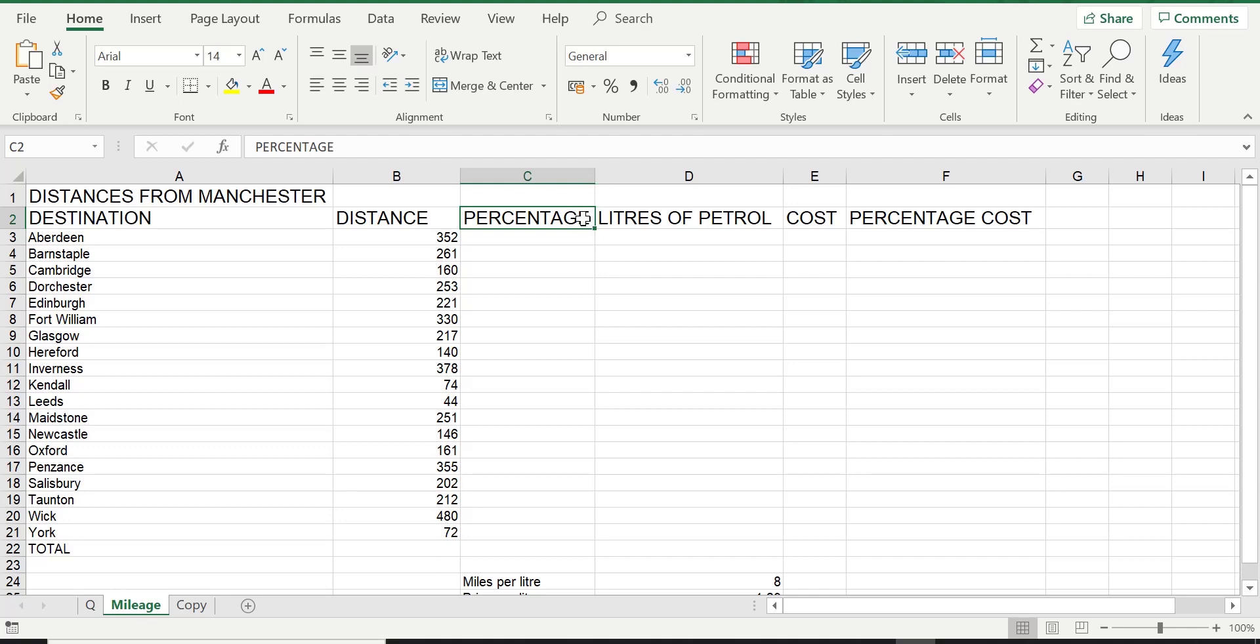
double_click(593, 178)
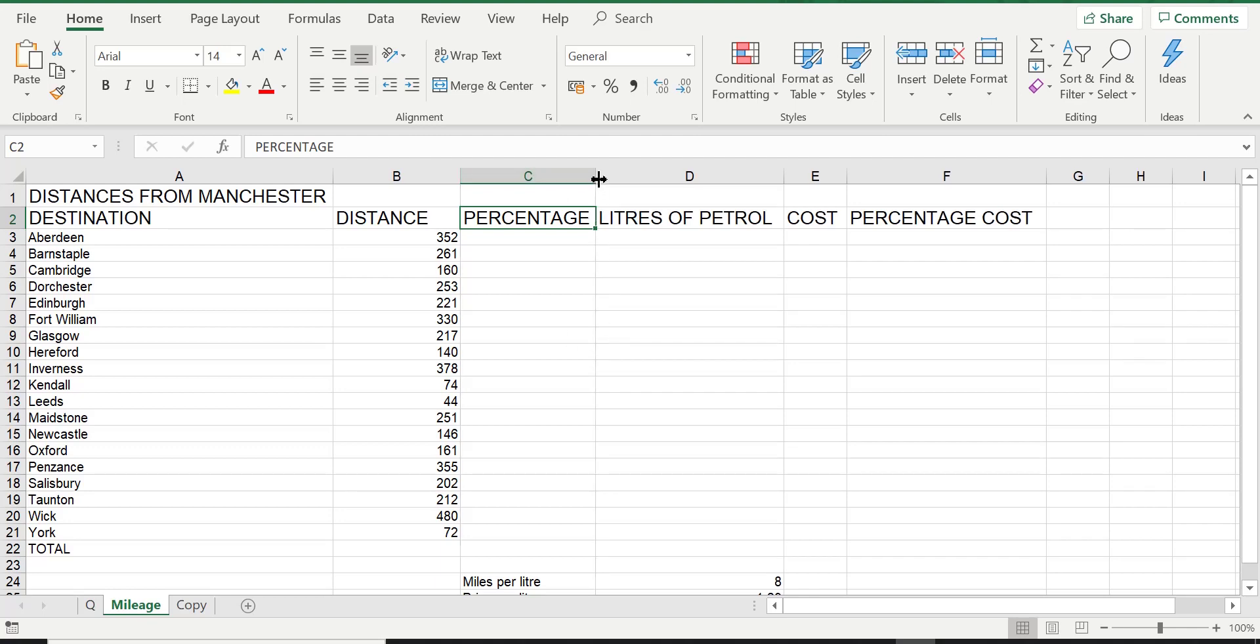
drag(595, 177, 685, 177)
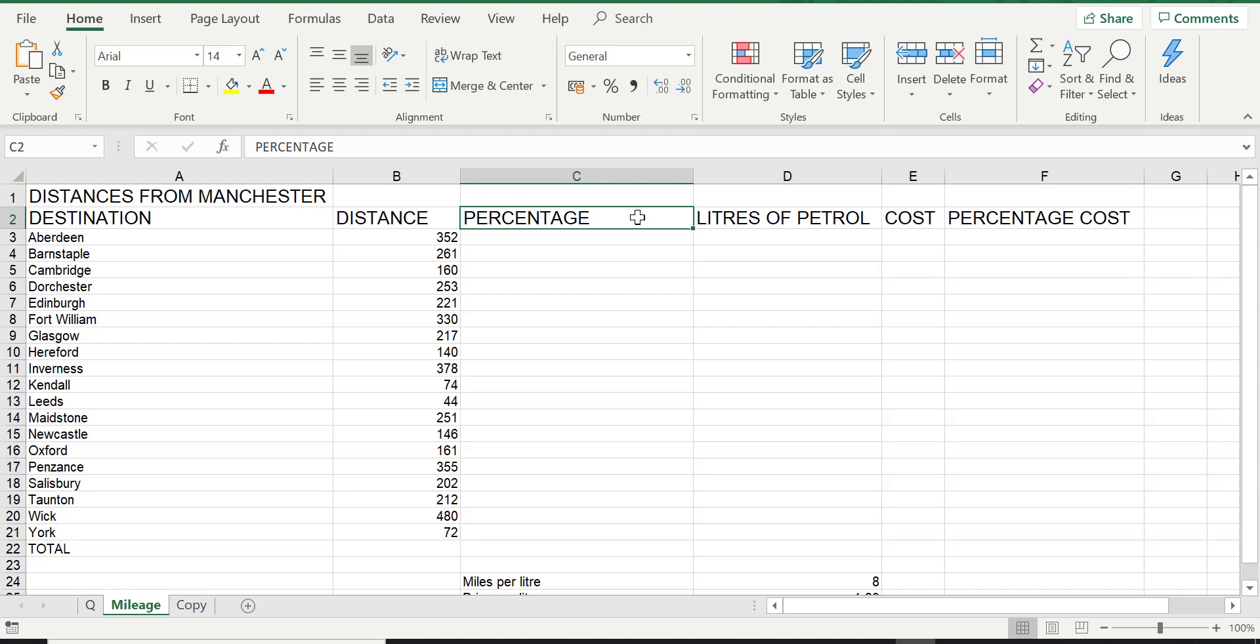
- AutoFit columns C, D, E, B and A to PERCENTAGE, LITRES OF PETROL, COST, DISTANCE and the longest label
double_click(694, 175)
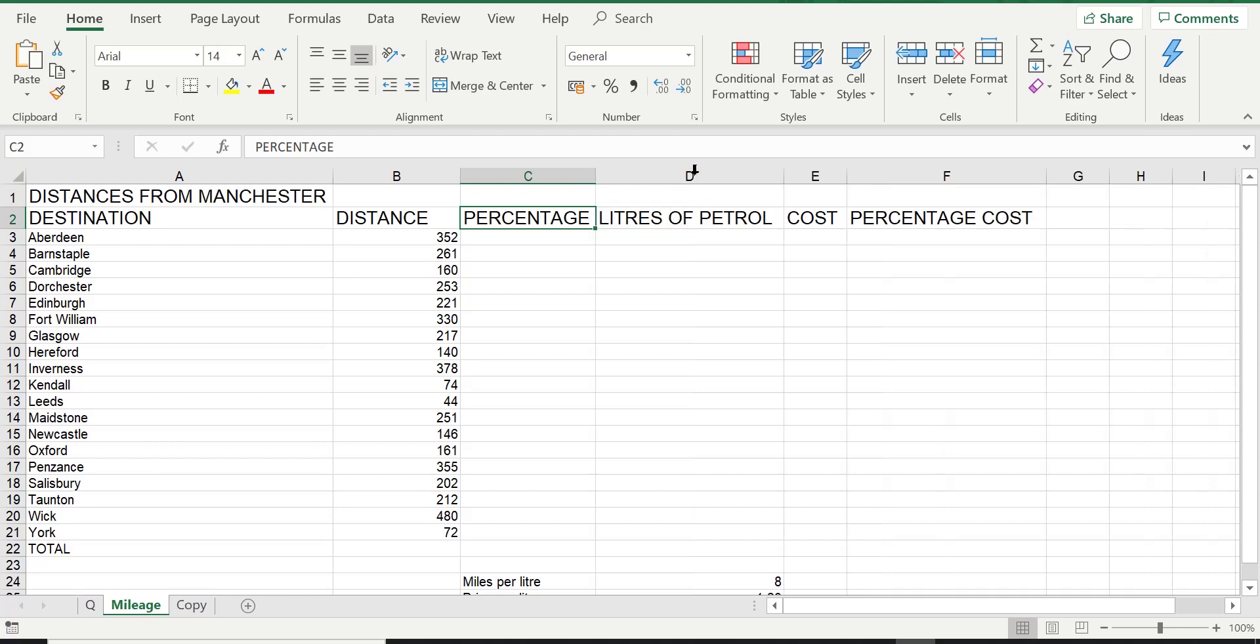
double_click(785, 173)
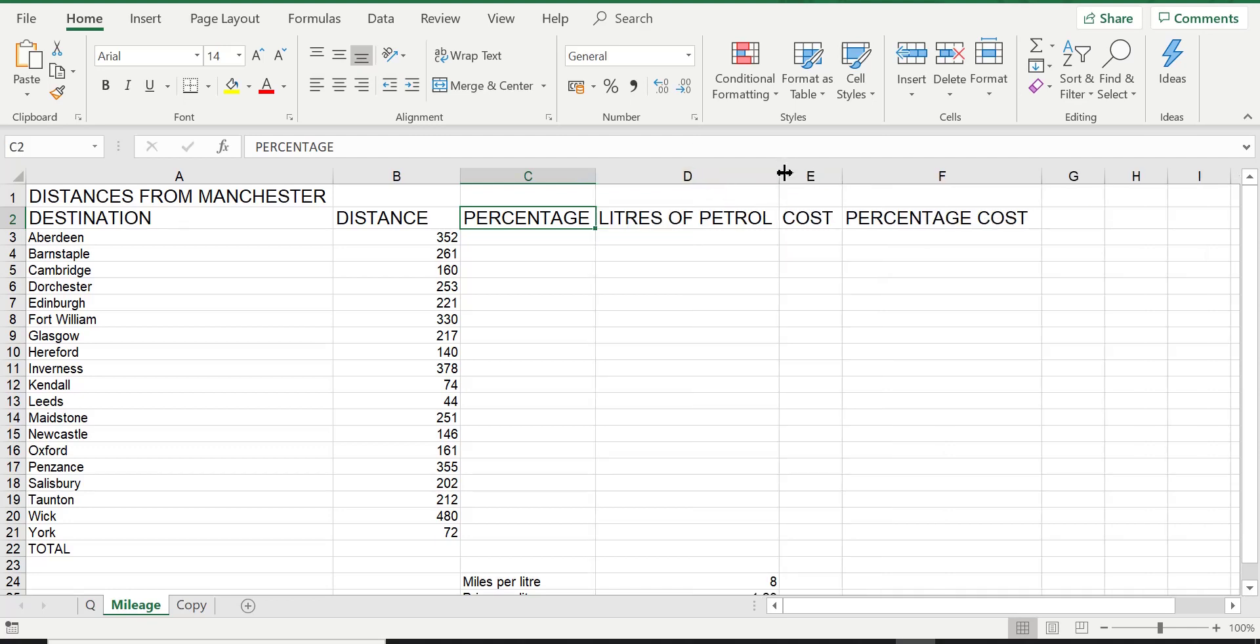
double_click(844, 175)
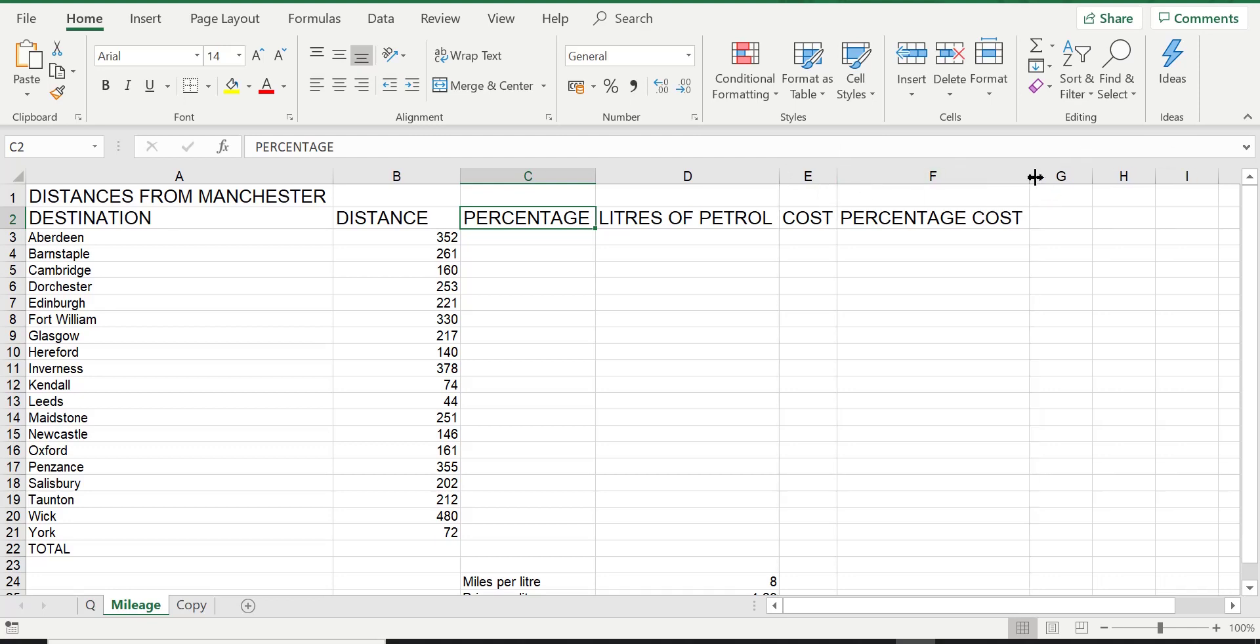
double_click(459, 176)
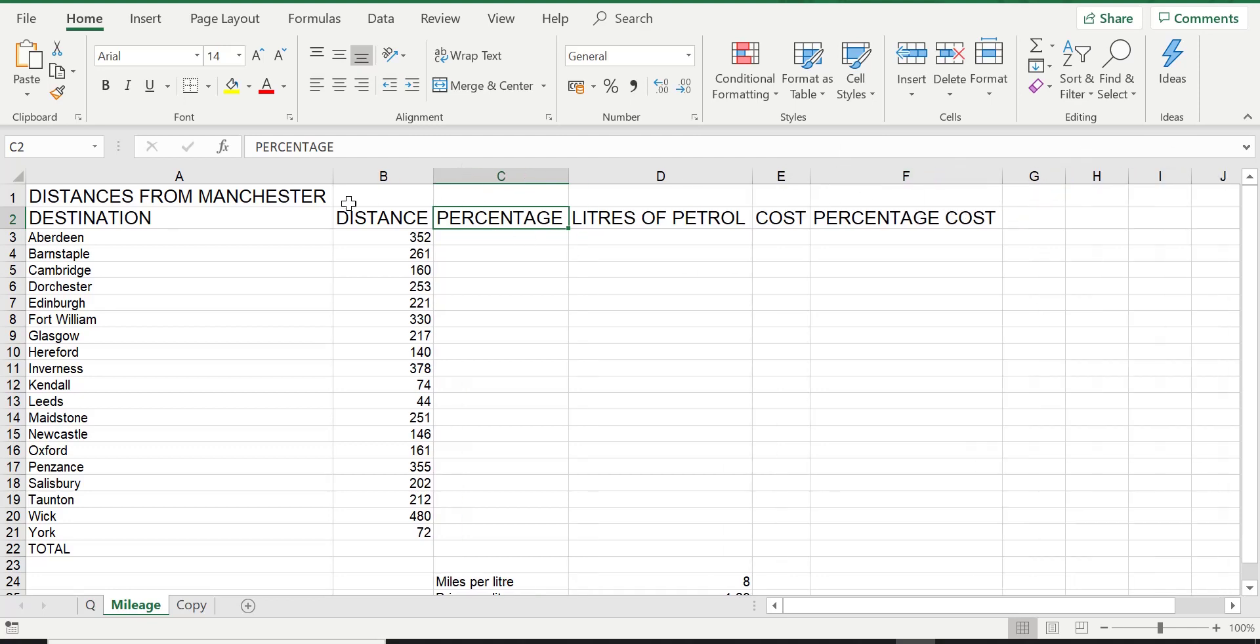
double_click(333, 175)
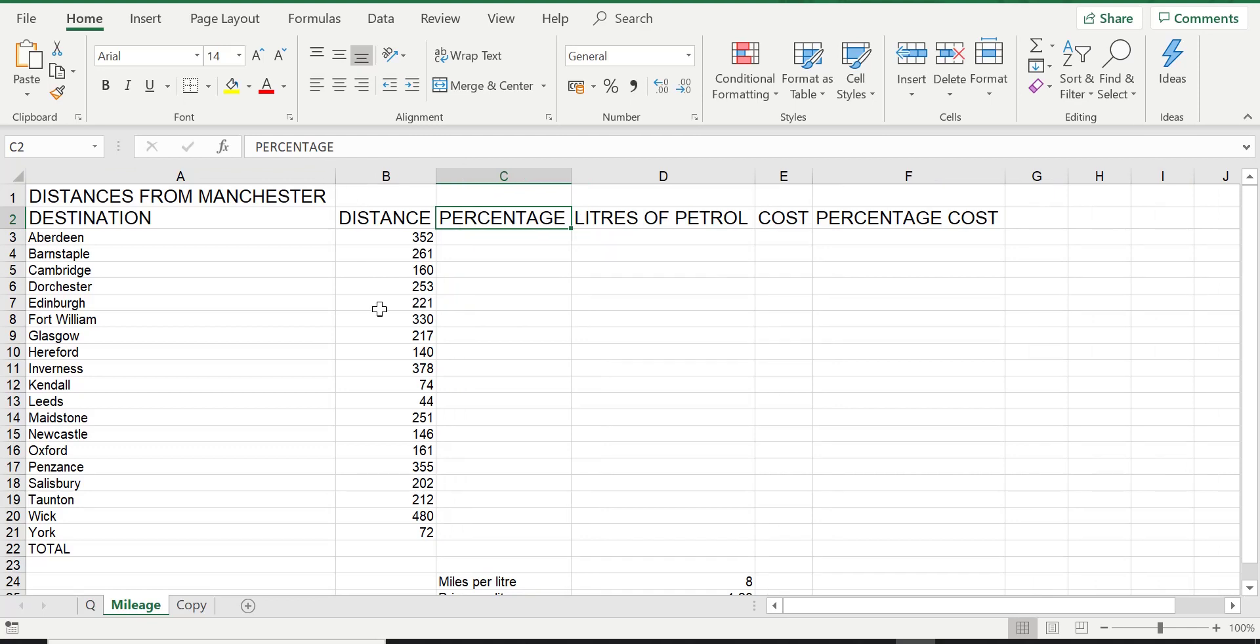